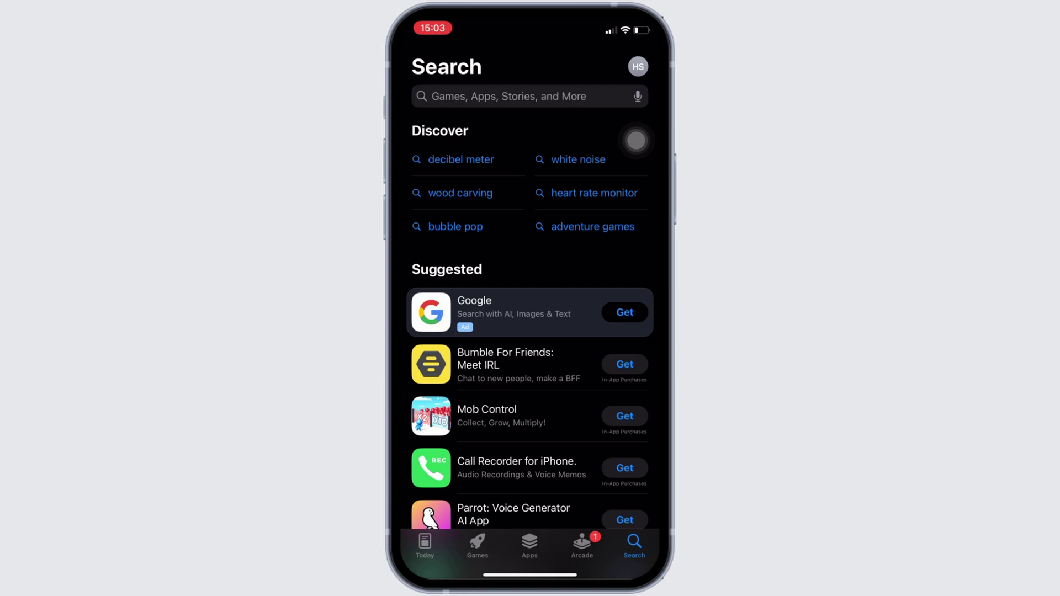
{"action": "type", "text": "ga"}
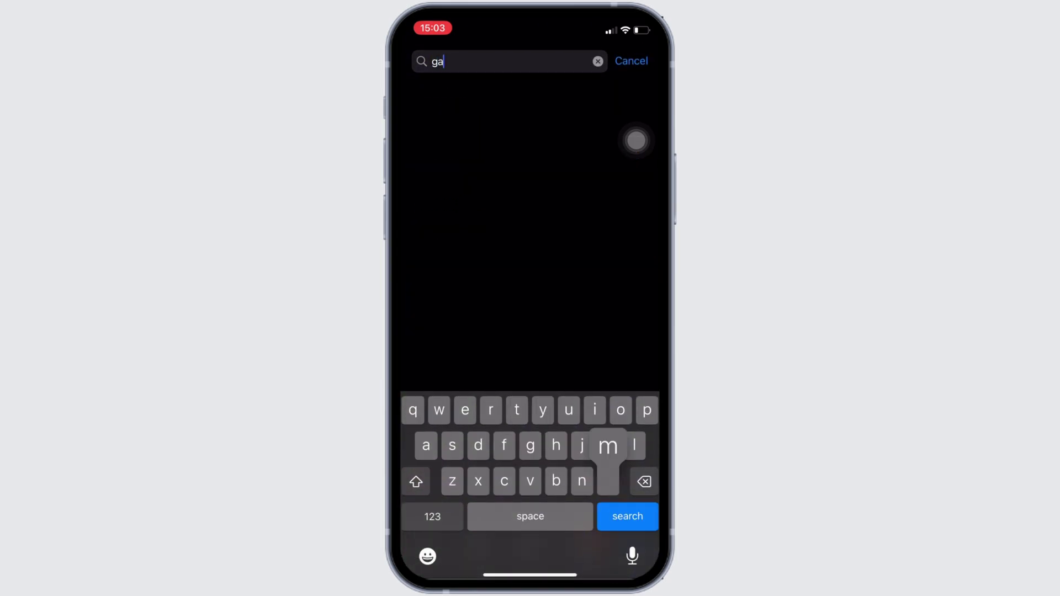
{"action": "type", "text": "me chan"}
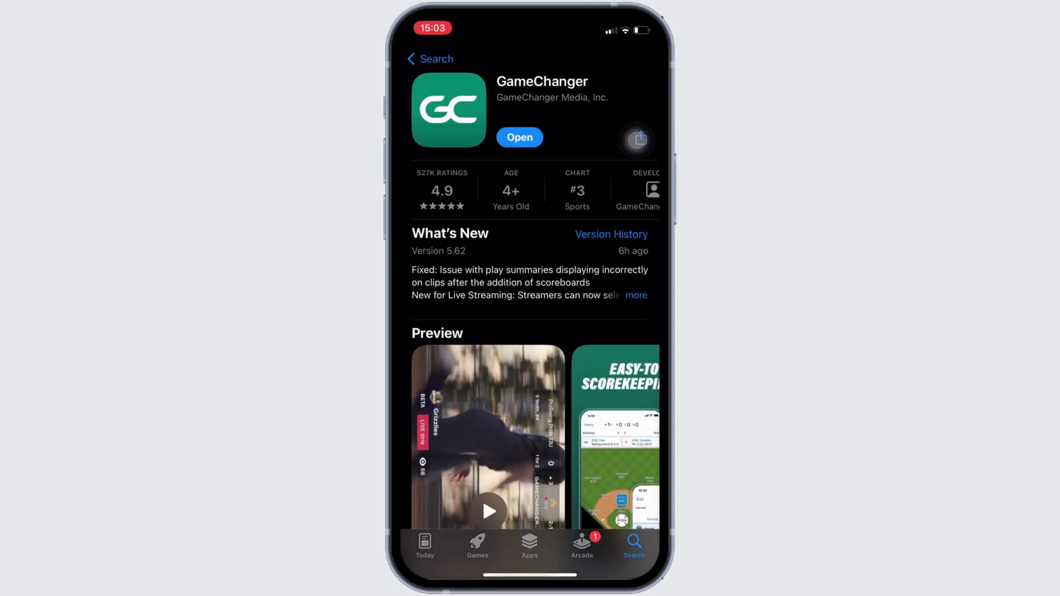
{"action": "left_click_drag", "start_coordinate": [550, 135], "coordinate": [647, 100]}
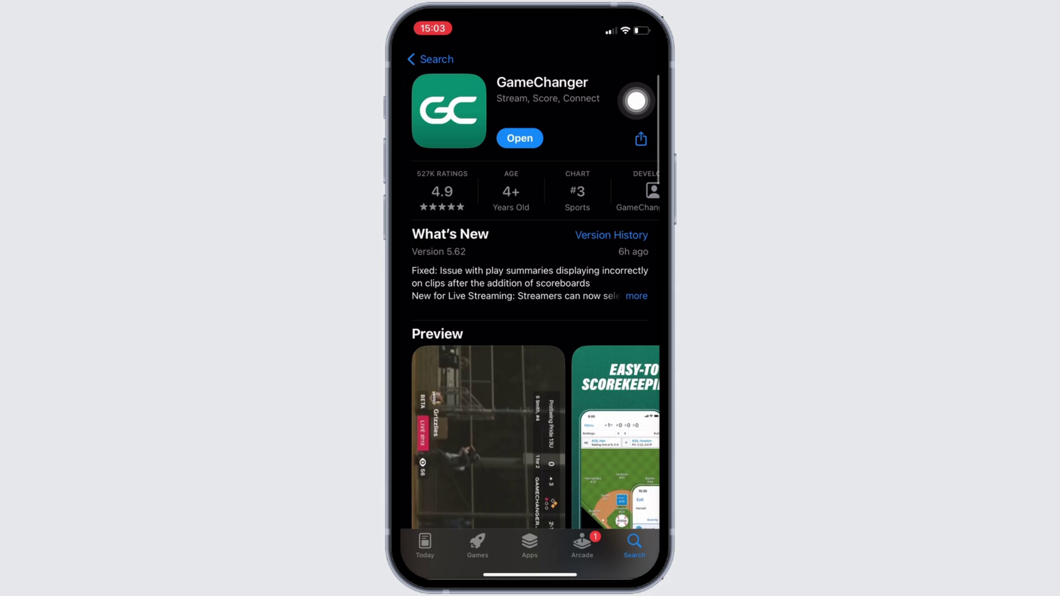
{"action": "left_click_drag", "start_coordinate": [530, 573], "coordinate": [537, 472]}
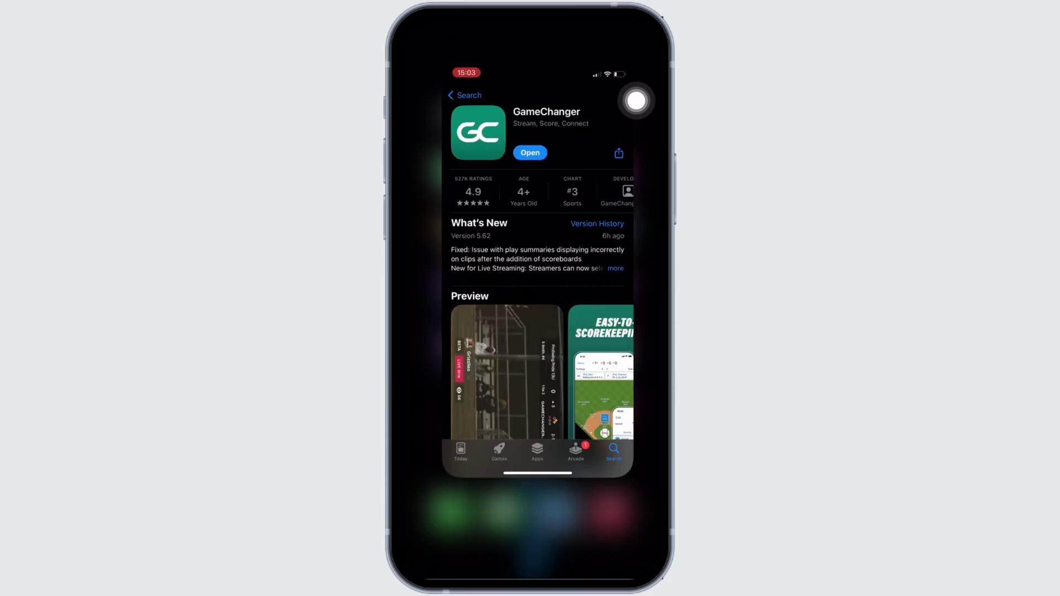
{"action": "left_click", "coordinate": [561, 351]}
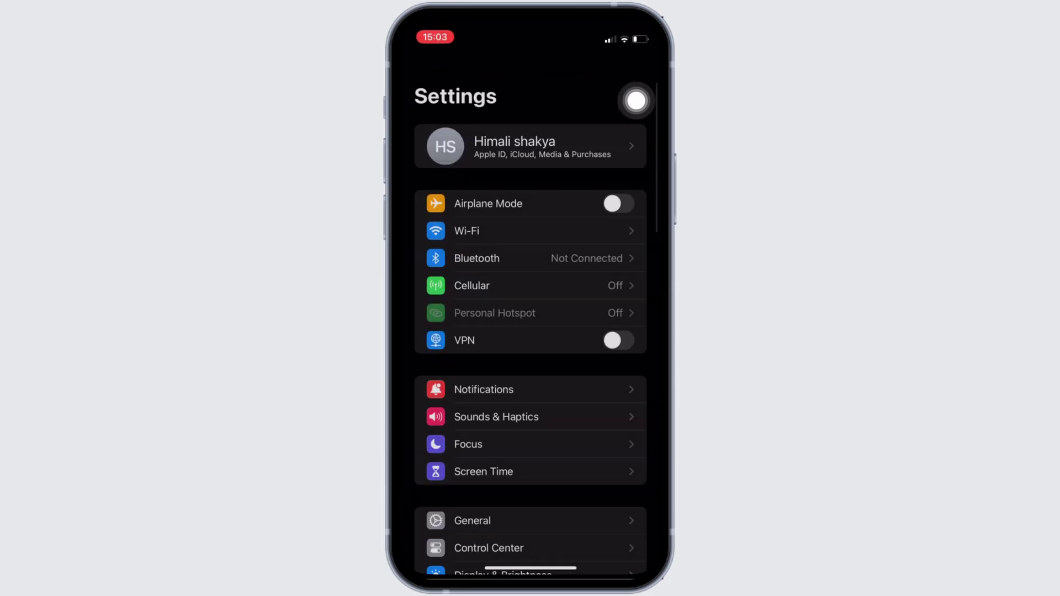
{"action": "left_click", "coordinate": [472, 547]}
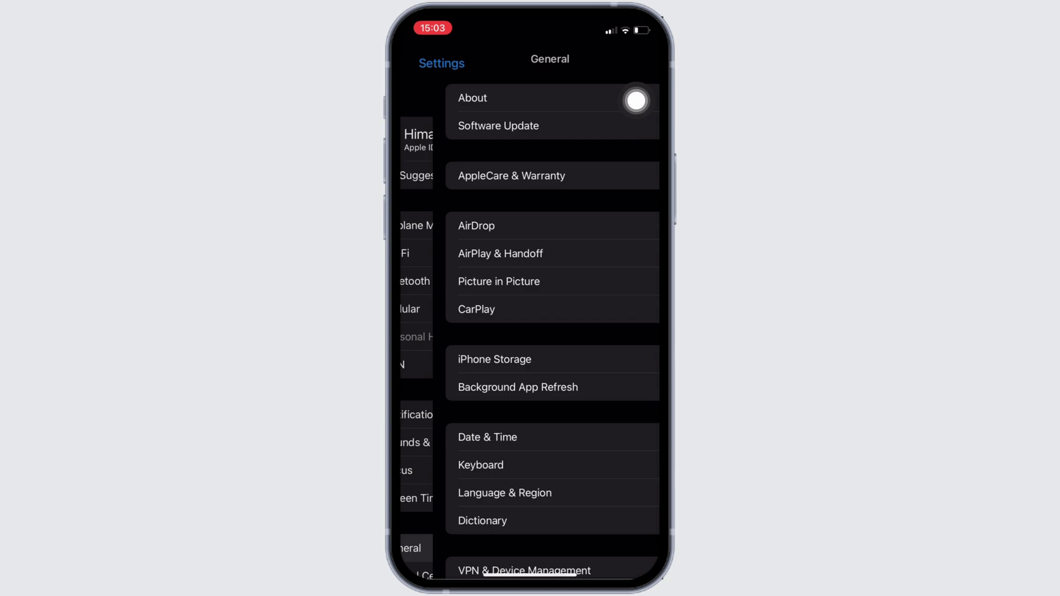
{"action": "left_click", "coordinate": [454, 360]}
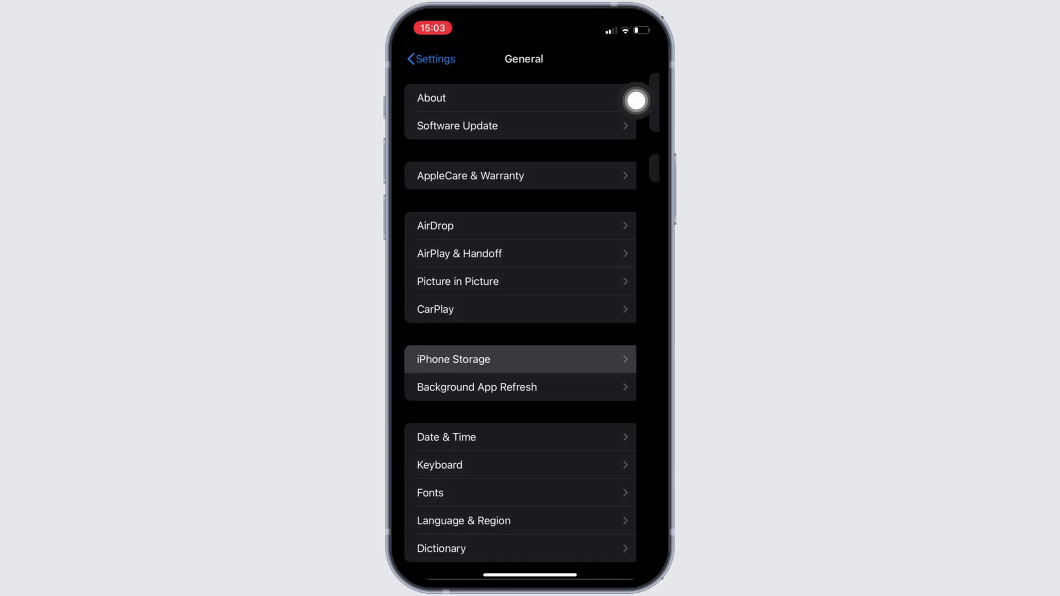
{"action": "scroll", "coordinate": [530, 331], "scroll_direction": "down", "scroll_amount": 10}
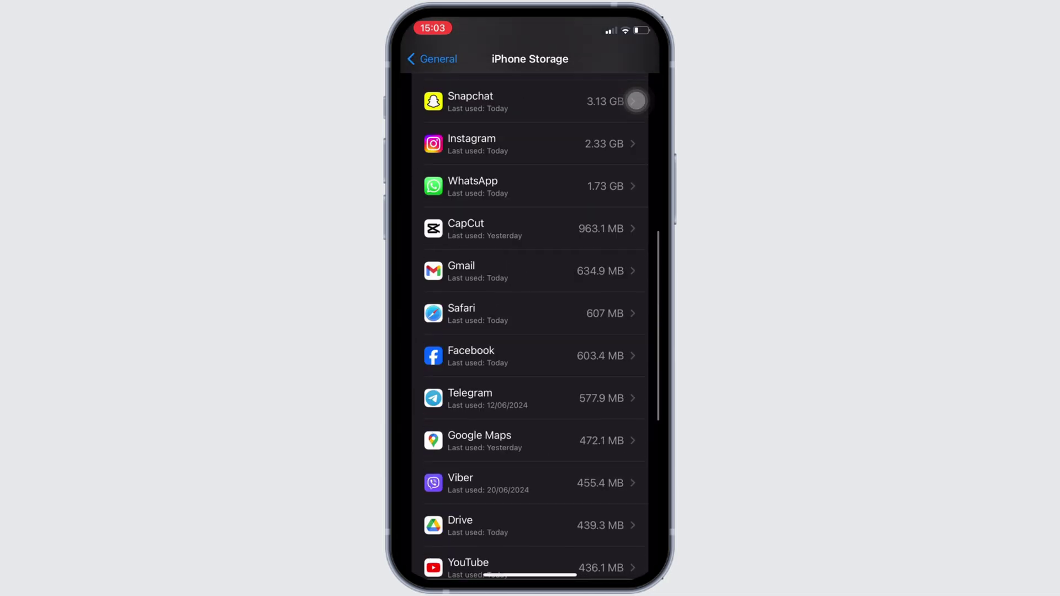
{"action": "scroll", "coordinate": [635, 100], "scroll_direction": "down", "scroll_amount": 3}
{"action": "scroll", "coordinate": [635, 100], "scroll_direction": "down", "scroll_amount": 5}
{"action": "scroll", "coordinate": [635, 101], "scroll_direction": "down", "scroll_amount": 5}
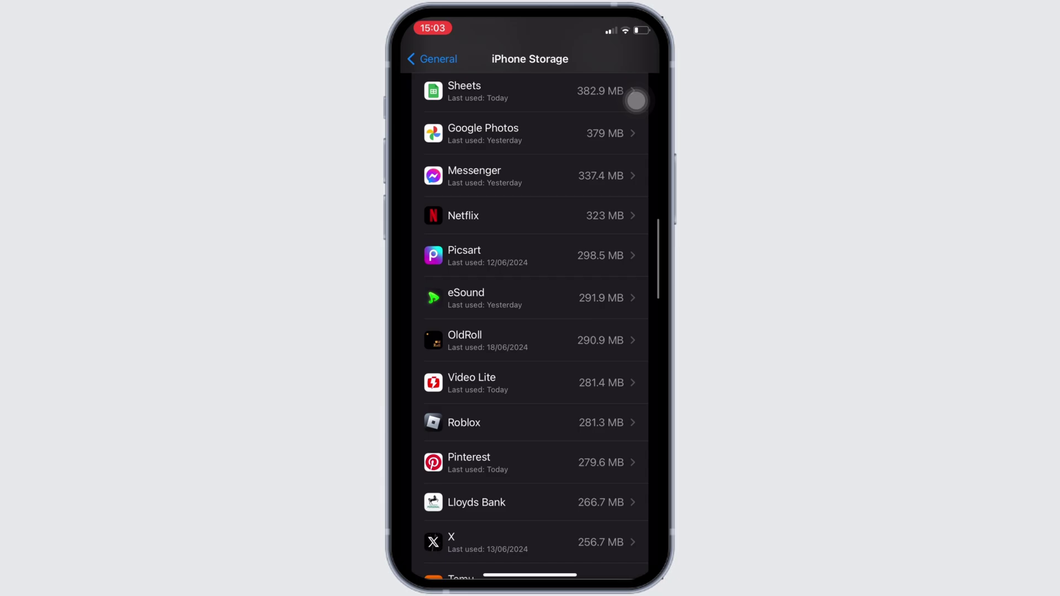
{"action": "scroll", "coordinate": [635, 100], "scroll_direction": "down", "scroll_amount": 3}
{"action": "scroll", "coordinate": [636, 101], "scroll_direction": "down", "scroll_amount": 1}
{"action": "scroll", "coordinate": [636, 100], "scroll_direction": "down", "scroll_amount": 4}
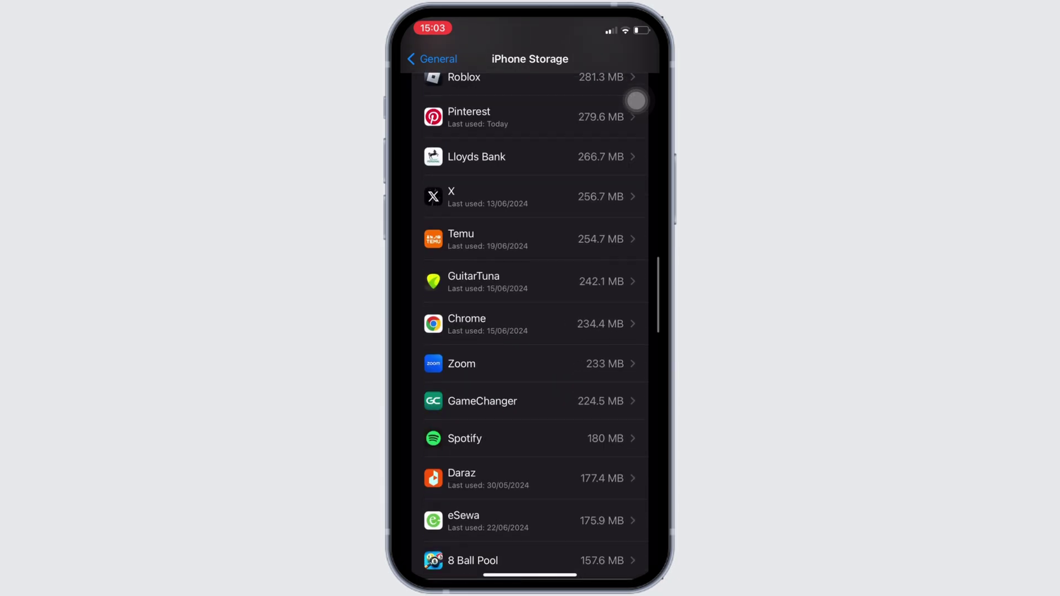
Offload GameChanger from its storage page, confirming so its documents and data are kept
{"action": "left_click", "coordinate": [482, 381]}
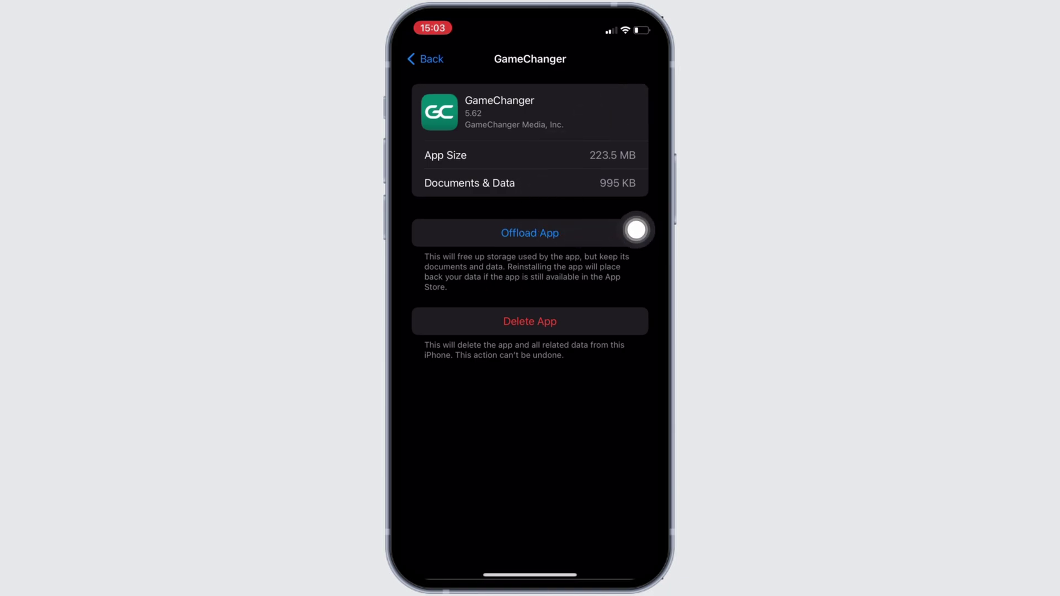
{"action": "left_click", "coordinate": [636, 230]}
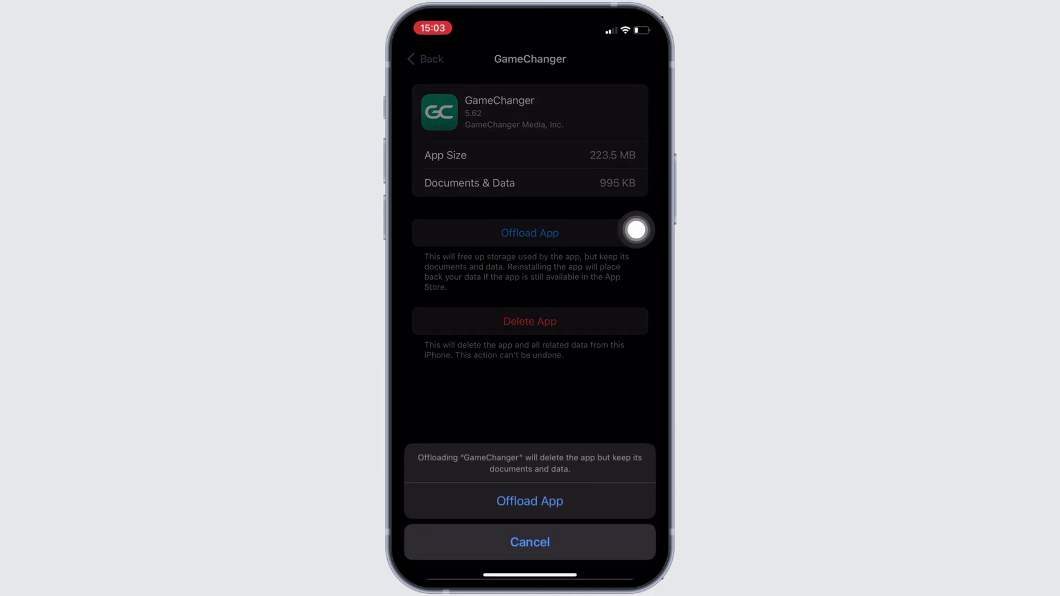
{"action": "left_click", "coordinate": [530, 501]}
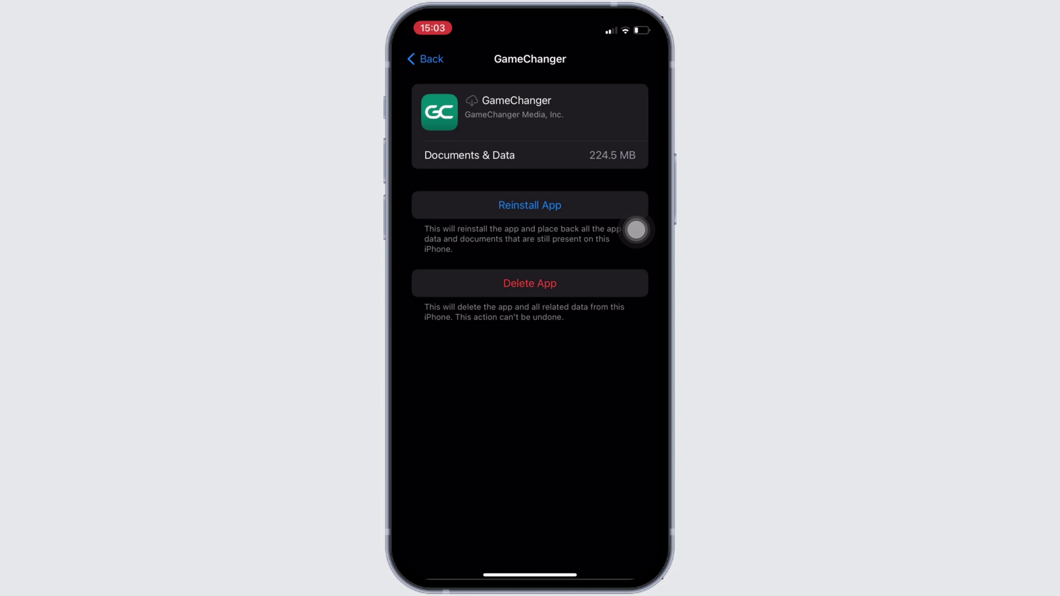